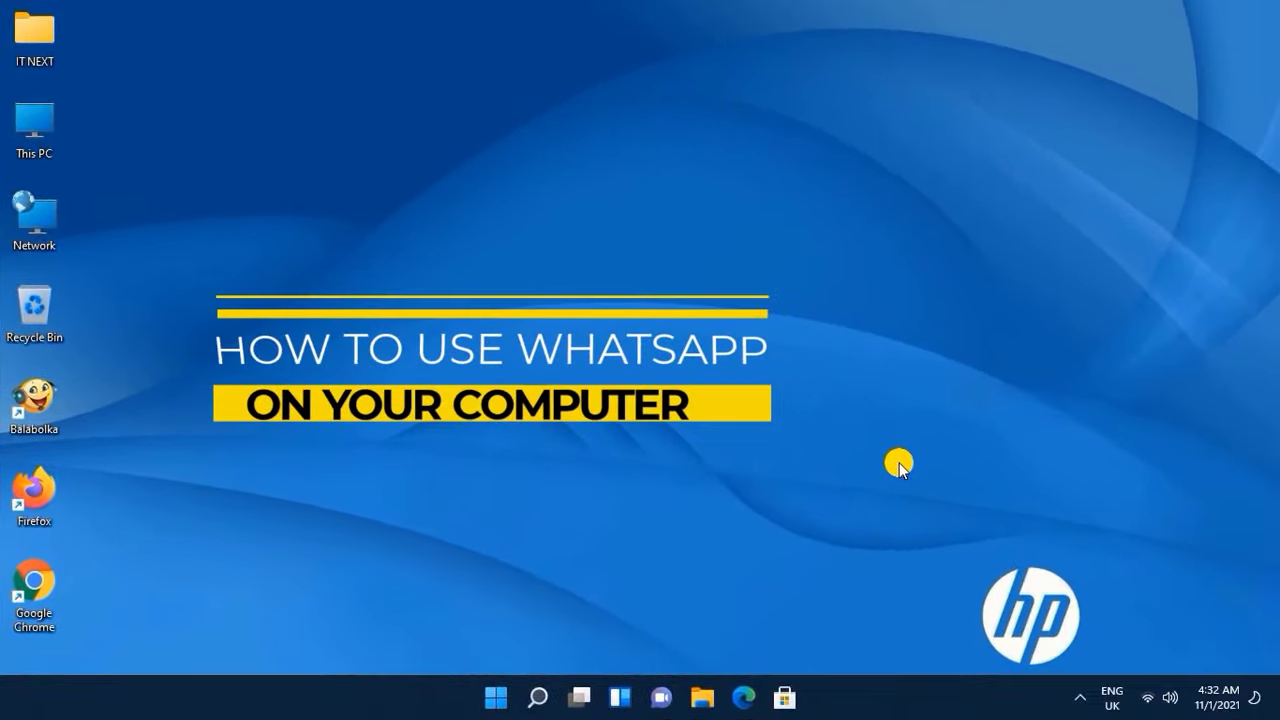
Step: Refresh the Windows desktop twice from its right-click menu
{"action": "right_click", "coordinate": [793, 305]}
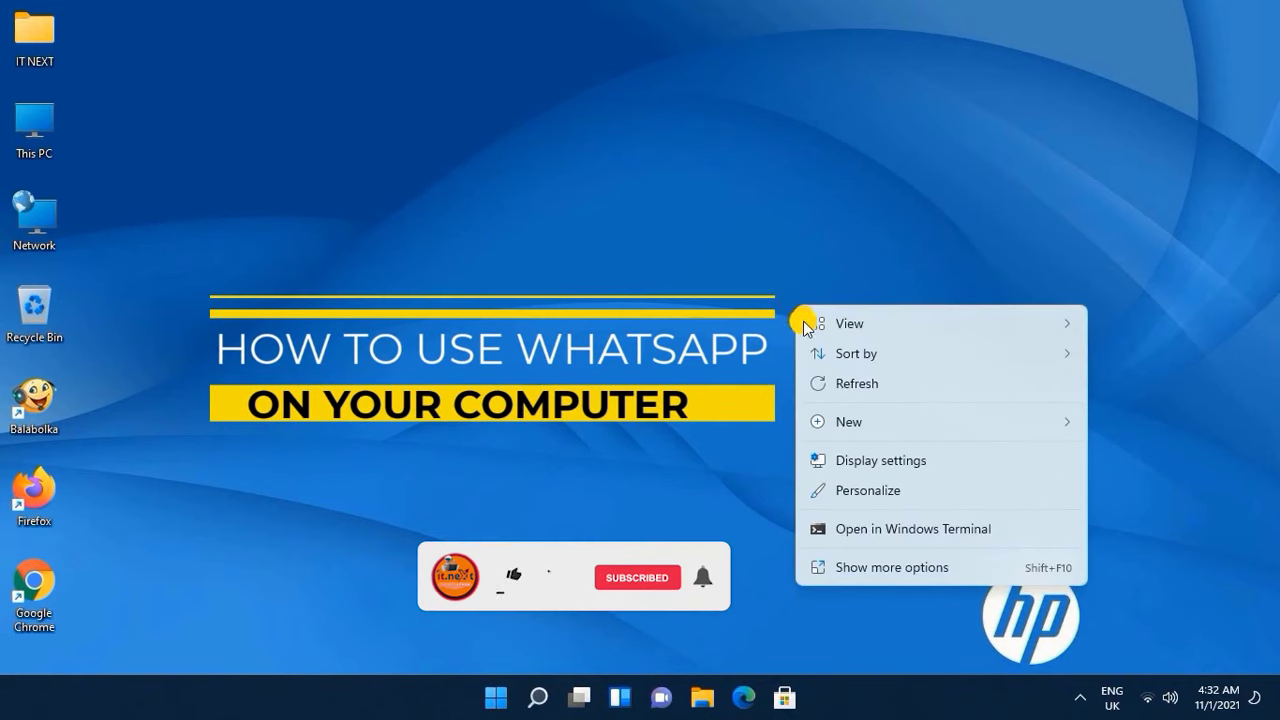
{"action": "left_click", "coordinate": [858, 388]}
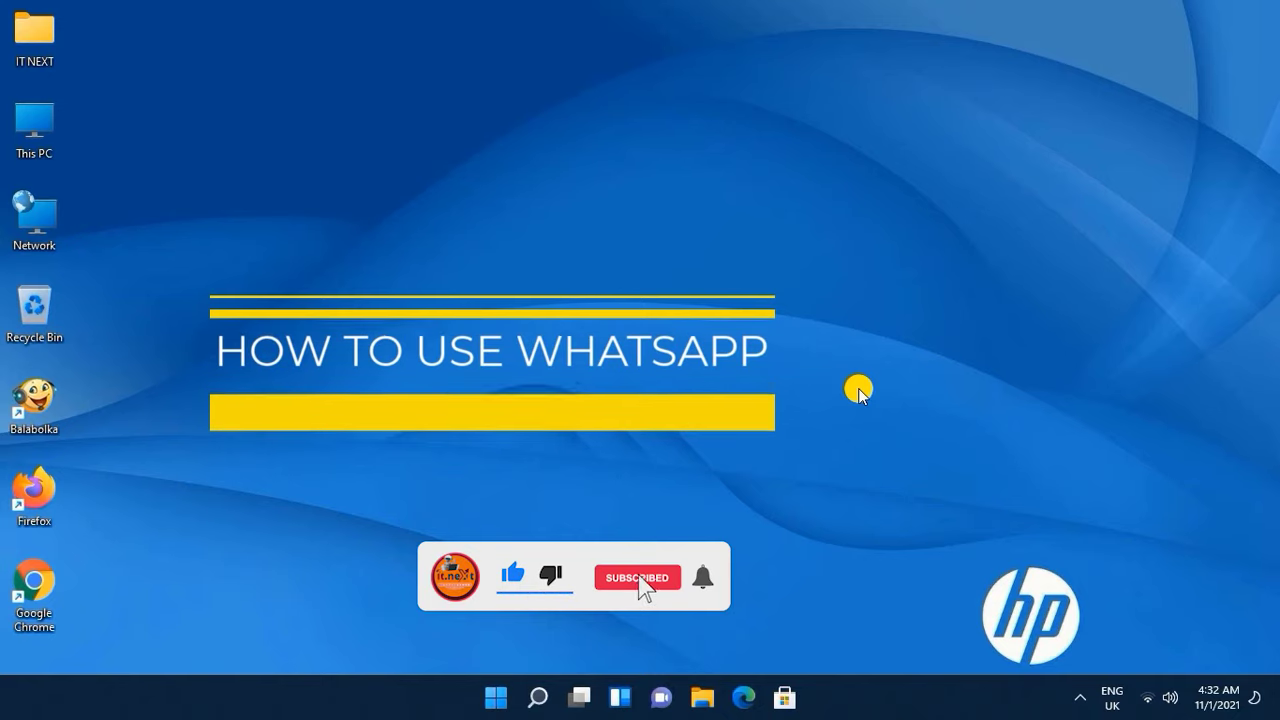
{"action": "right_click", "coordinate": [683, 181]}
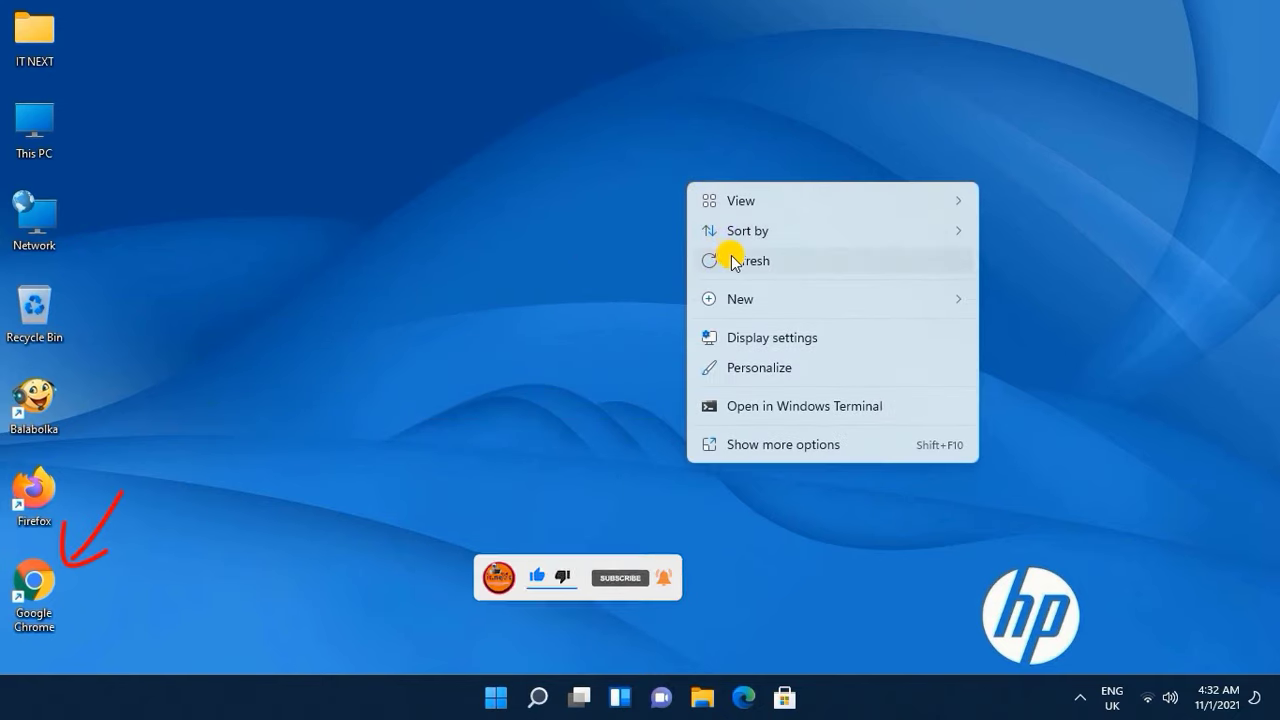
{"action": "left_click", "coordinate": [731, 258]}
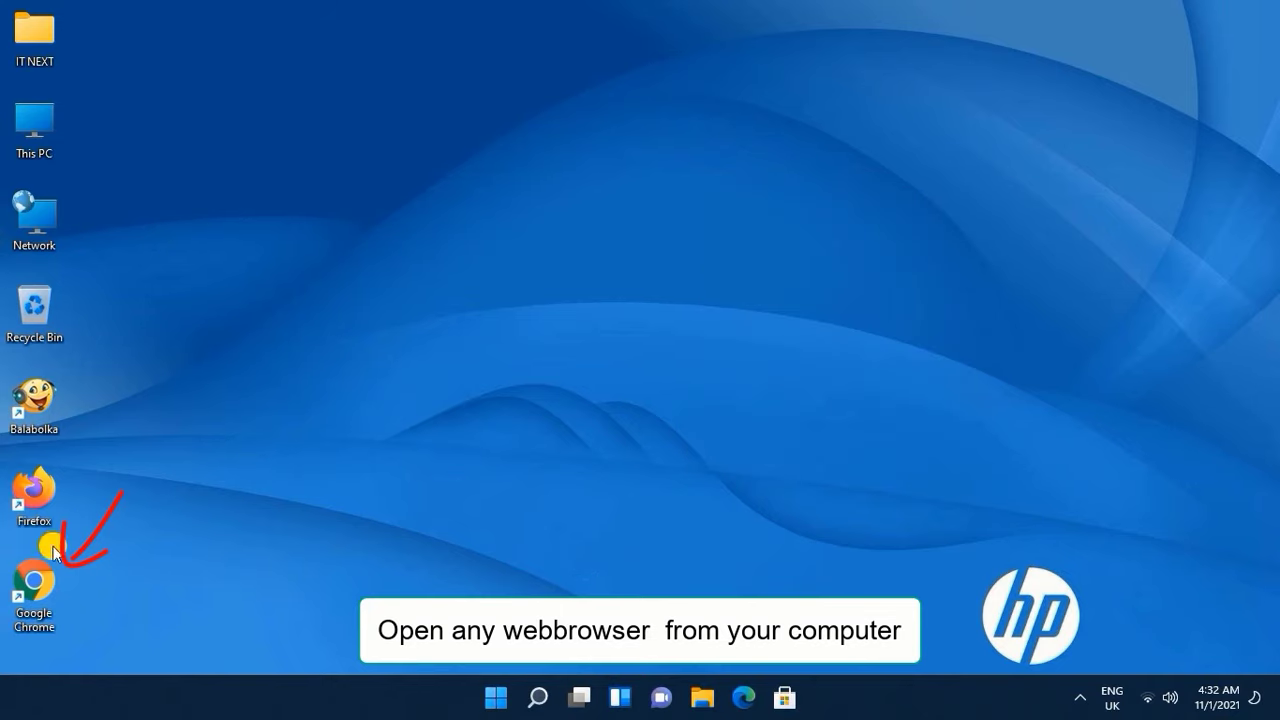
Step: Launch Google Chrome and search Google for 'whatsapp web'
{"action": "double_click", "coordinate": [41, 588]}
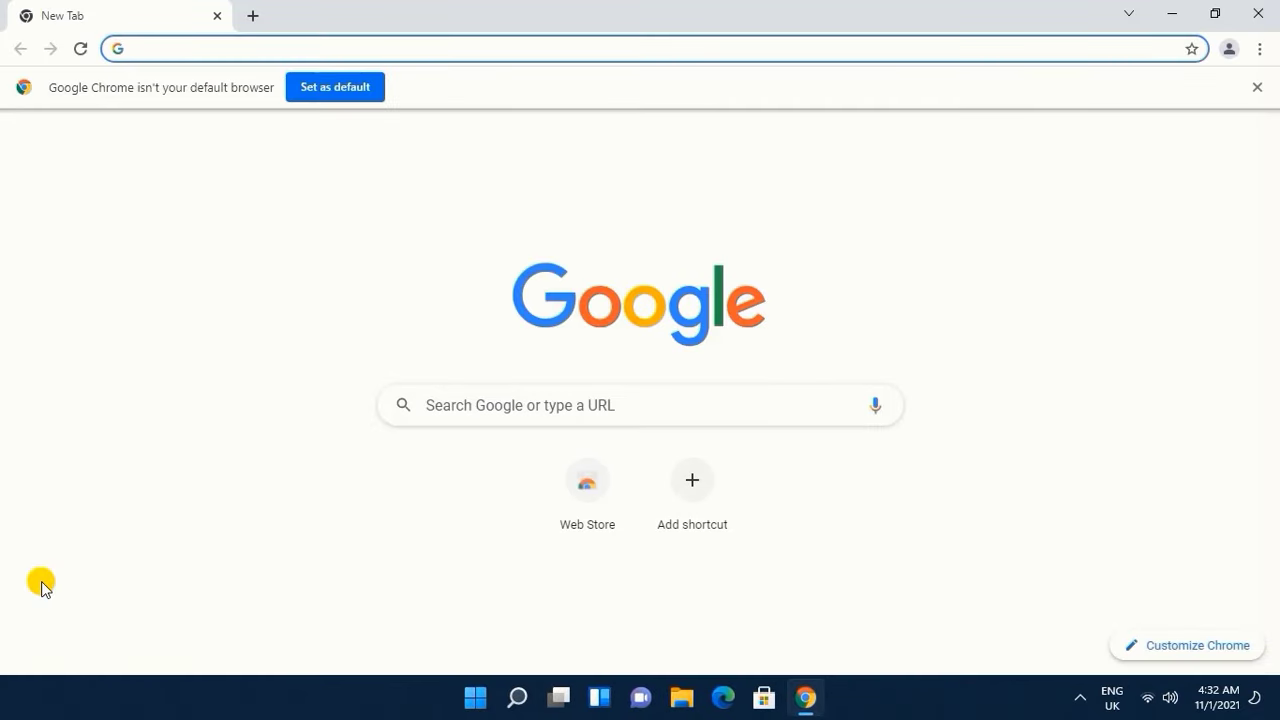
{"action": "left_click", "coordinate": [289, 48]}
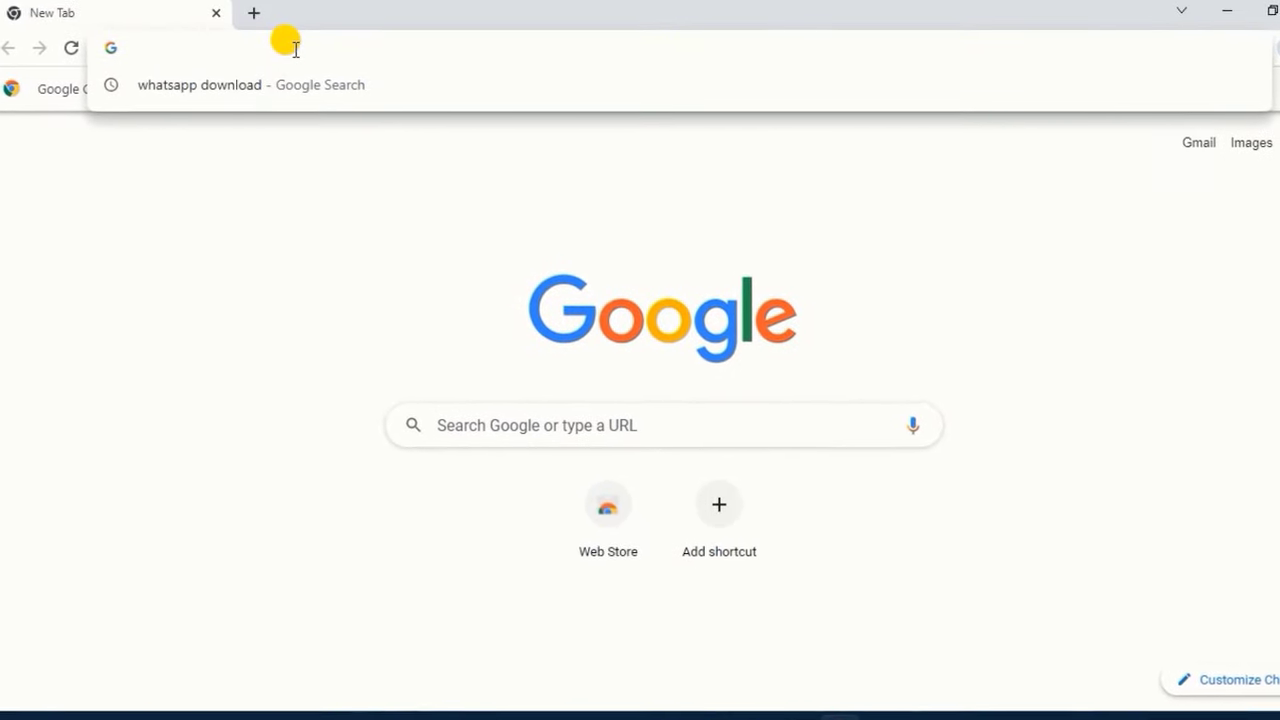
{"action": "type", "text": "w"}
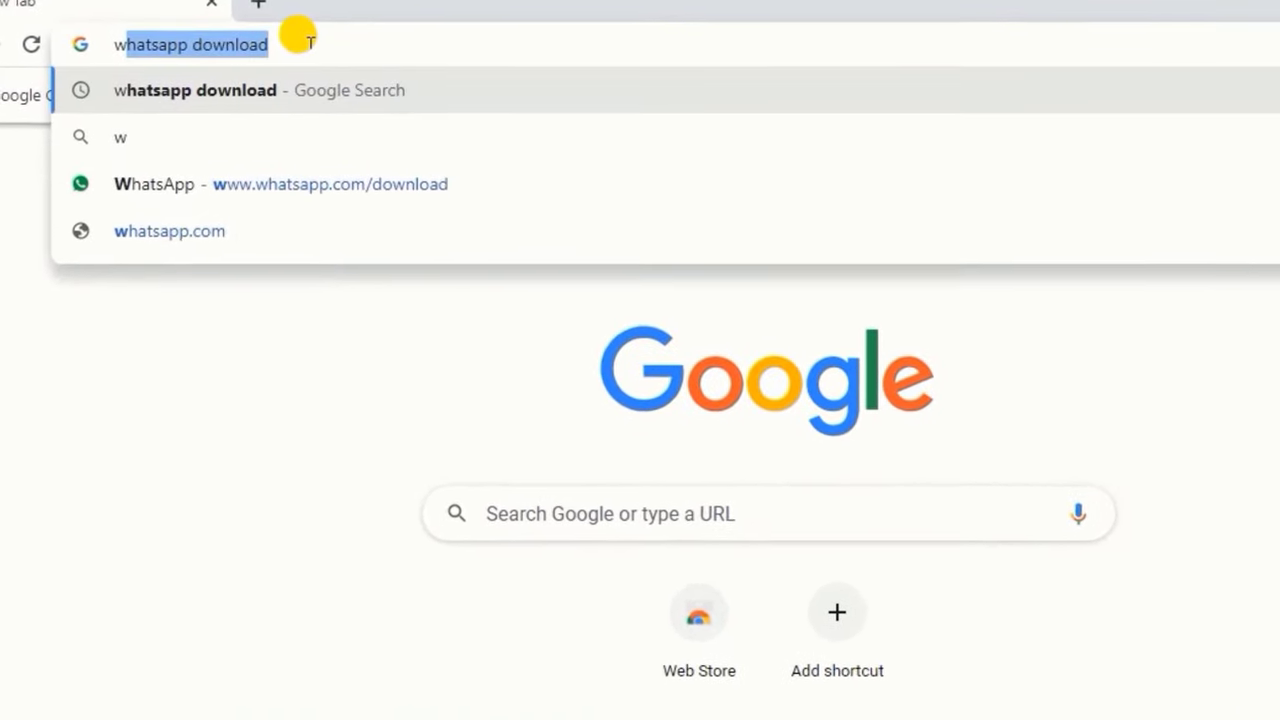
{"action": "type", "text": "g"}
{"action": "key", "text": "BackSpace"}
{"action": "type", "text": "hat"}
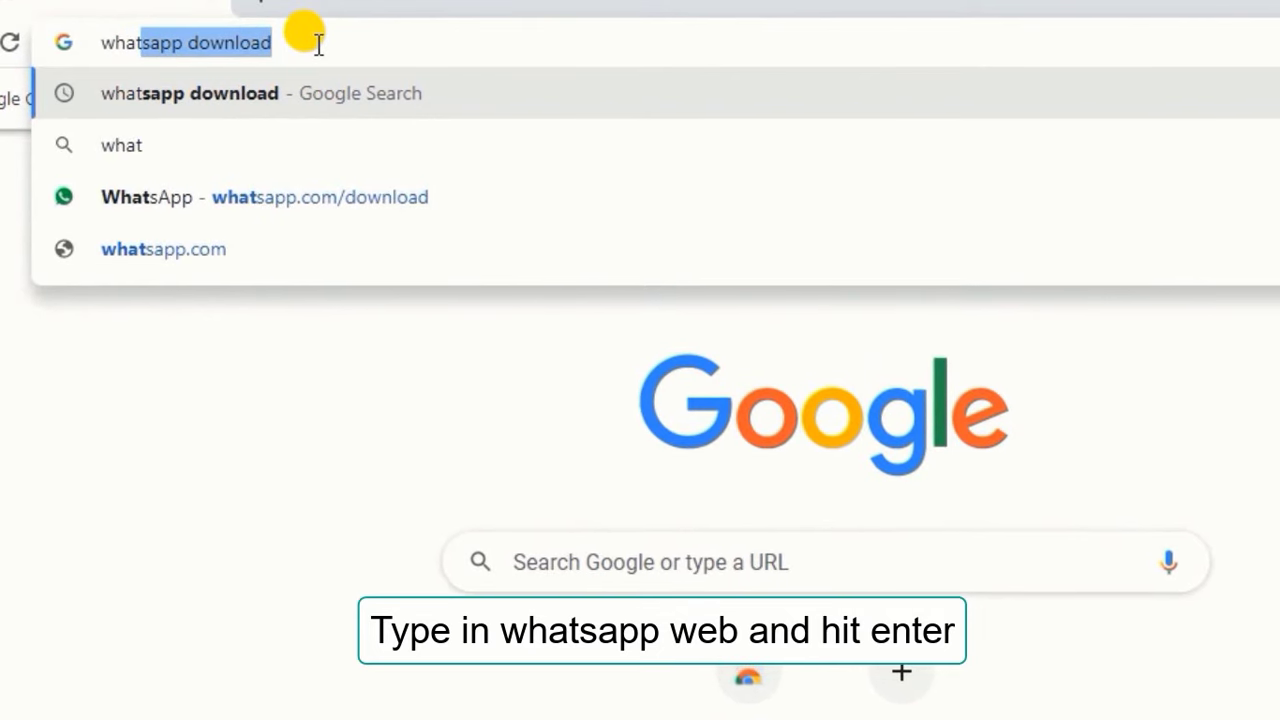
{"action": "type", "text": "sapp "}
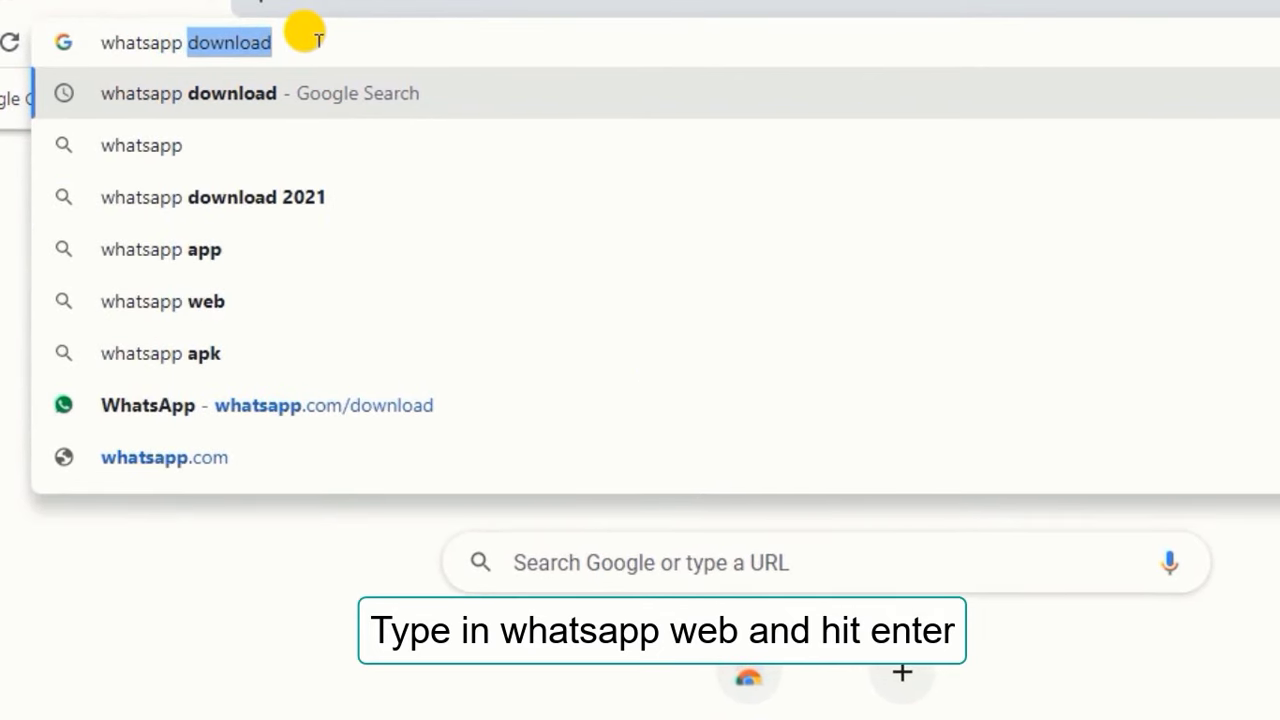
{"action": "type", "text": "web"}
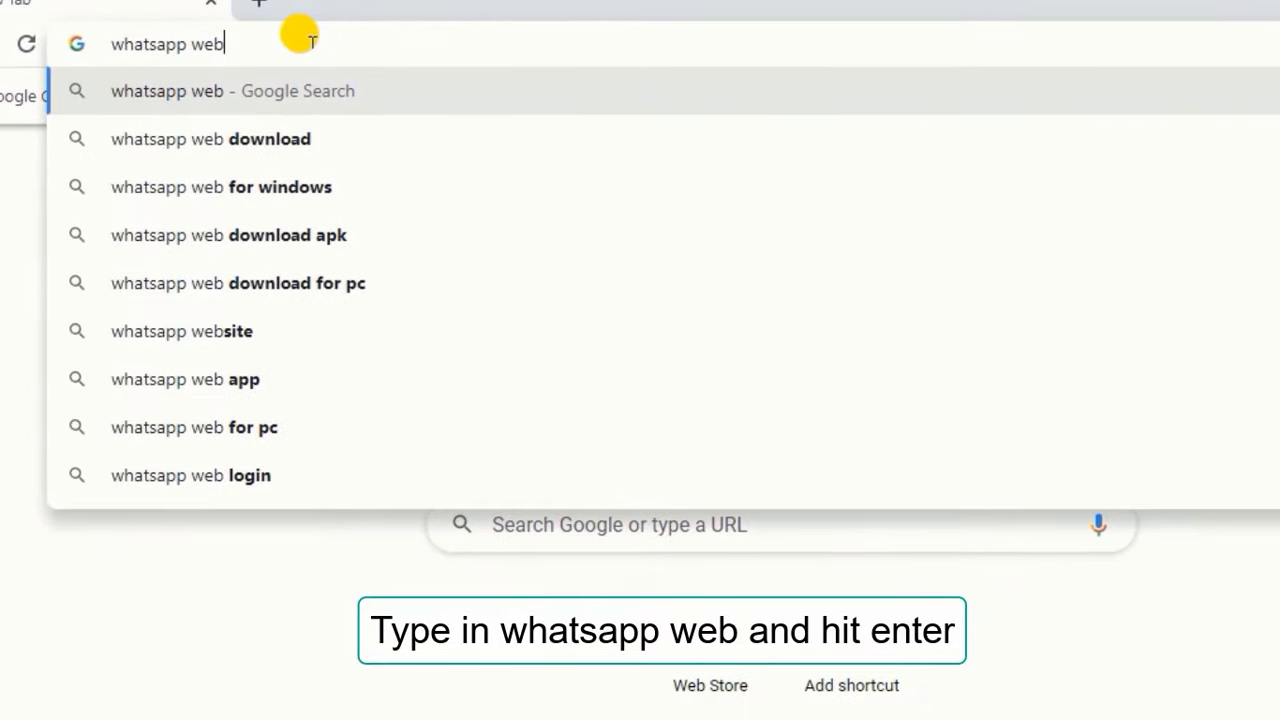
{"action": "key", "text": "Return"}
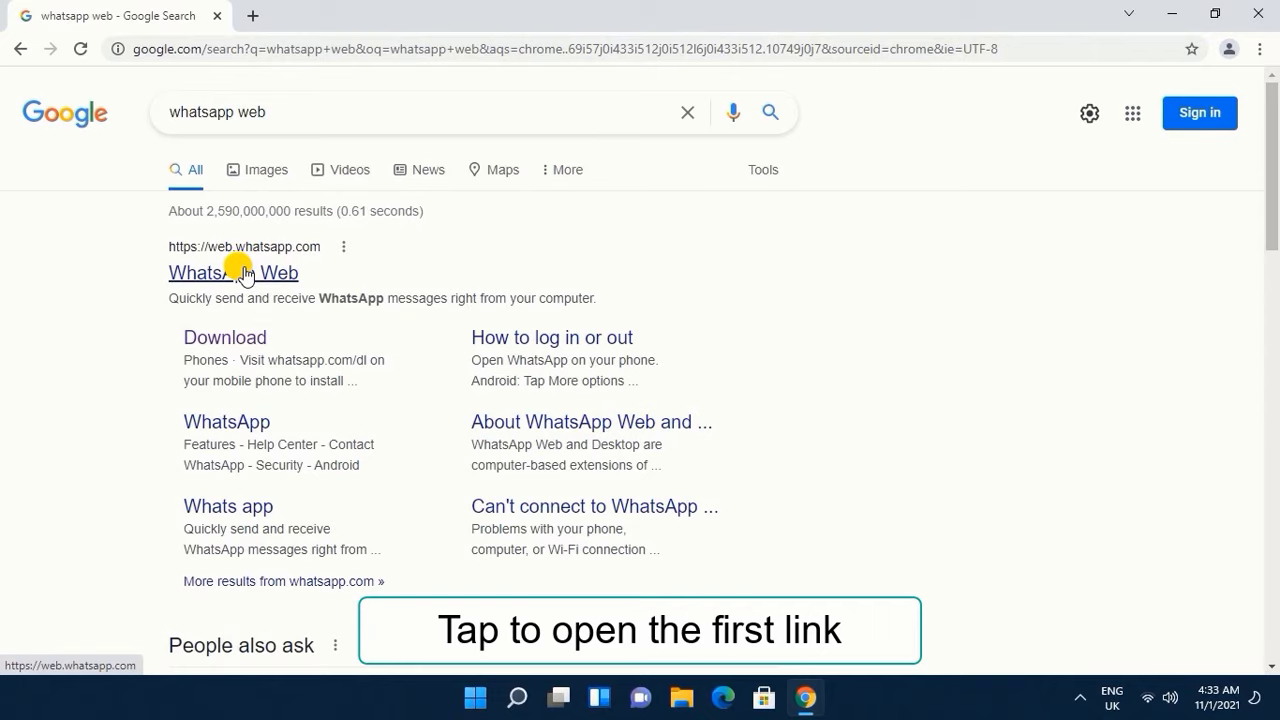
Step: Go to web.whatsapp.com and link the phone by scanning the QR code
{"action": "left_click", "coordinate": [245, 273]}
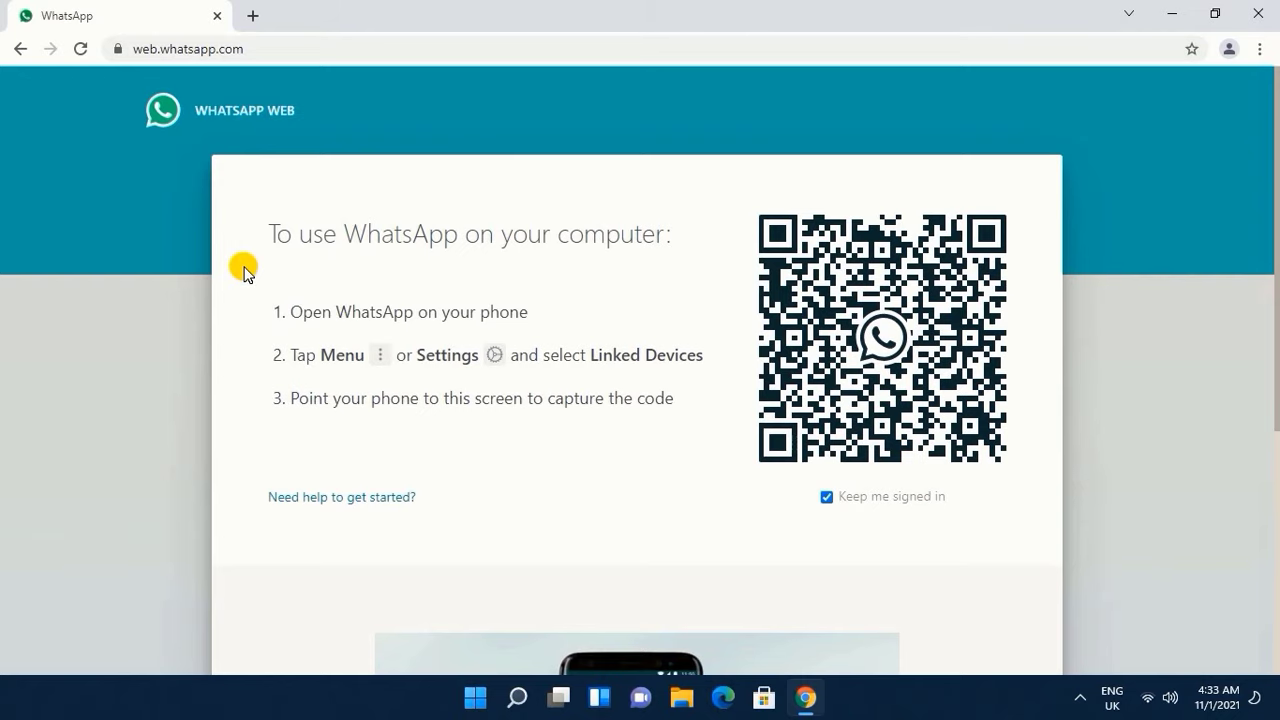
{"action": "left_click_drag", "start_coordinate": [1268, 322], "coordinate": [1276, 541]}
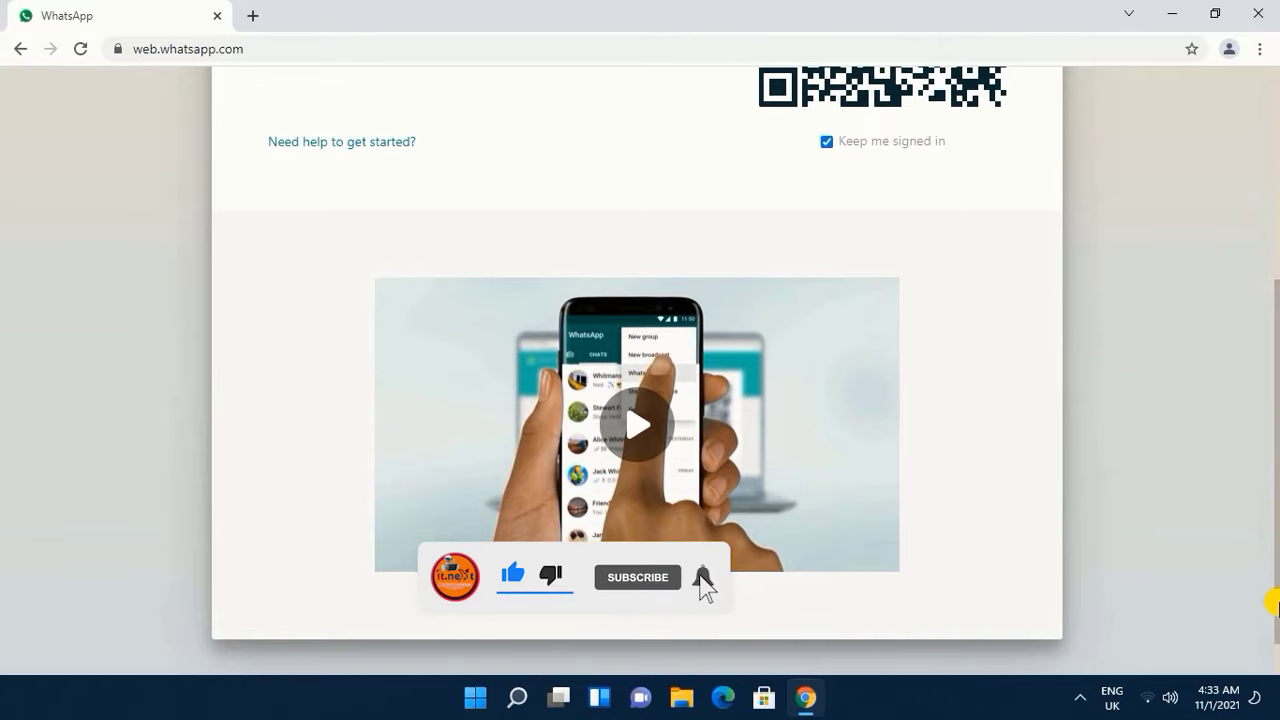
{"action": "left_click_drag", "start_coordinate": [1274, 600], "coordinate": [1273, 327]}
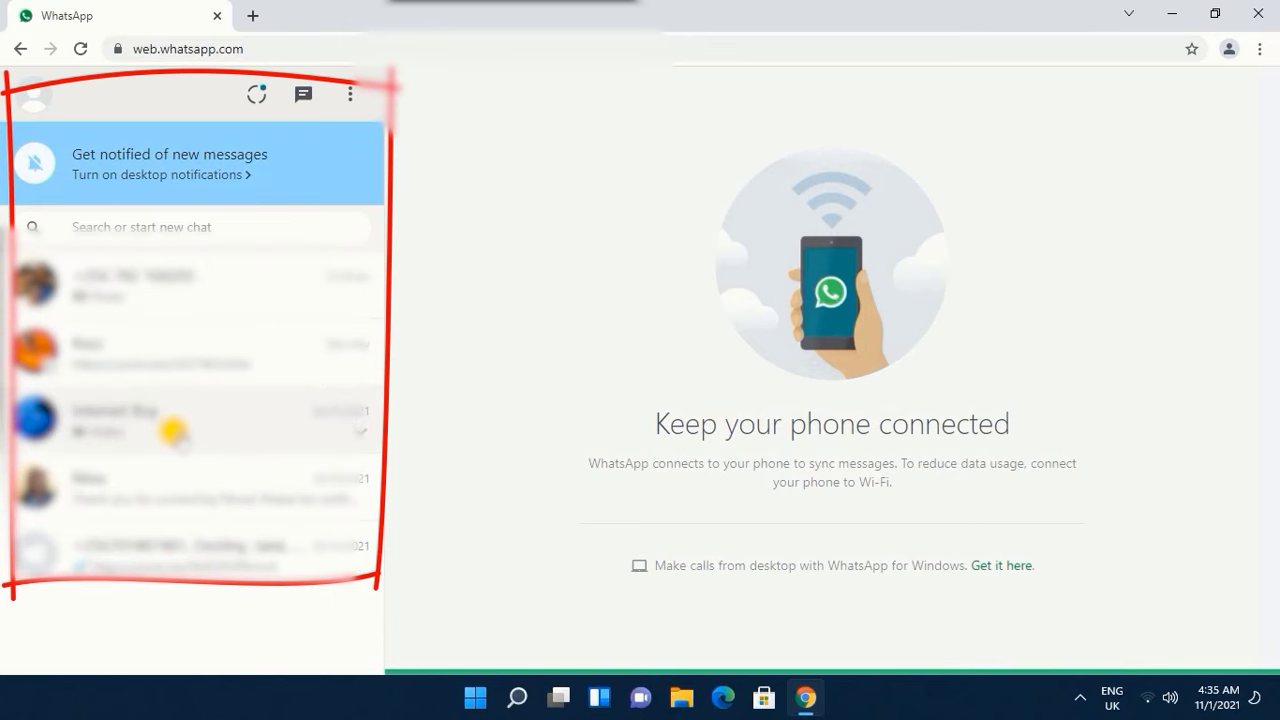
Step: View the first conversation, then restore the Chrome window from maximized
{"action": "left_click", "coordinate": [183, 285]}
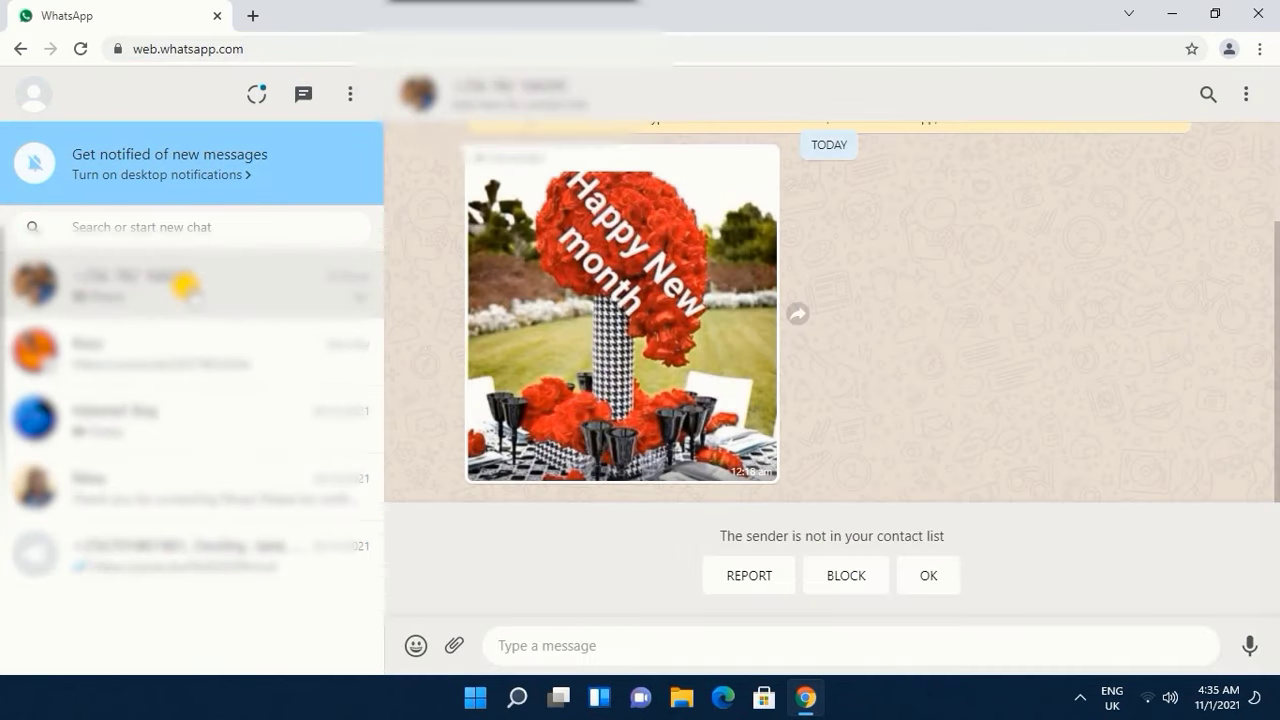
{"action": "mouse_move", "coordinate": [1268, 362]}
{"action": "left_mouse_down"}
{"action": "mouse_move", "coordinate": [1271, 246]}
{"action": "mouse_move", "coordinate": [1276, 458]}
{"action": "left_mouse_up"}
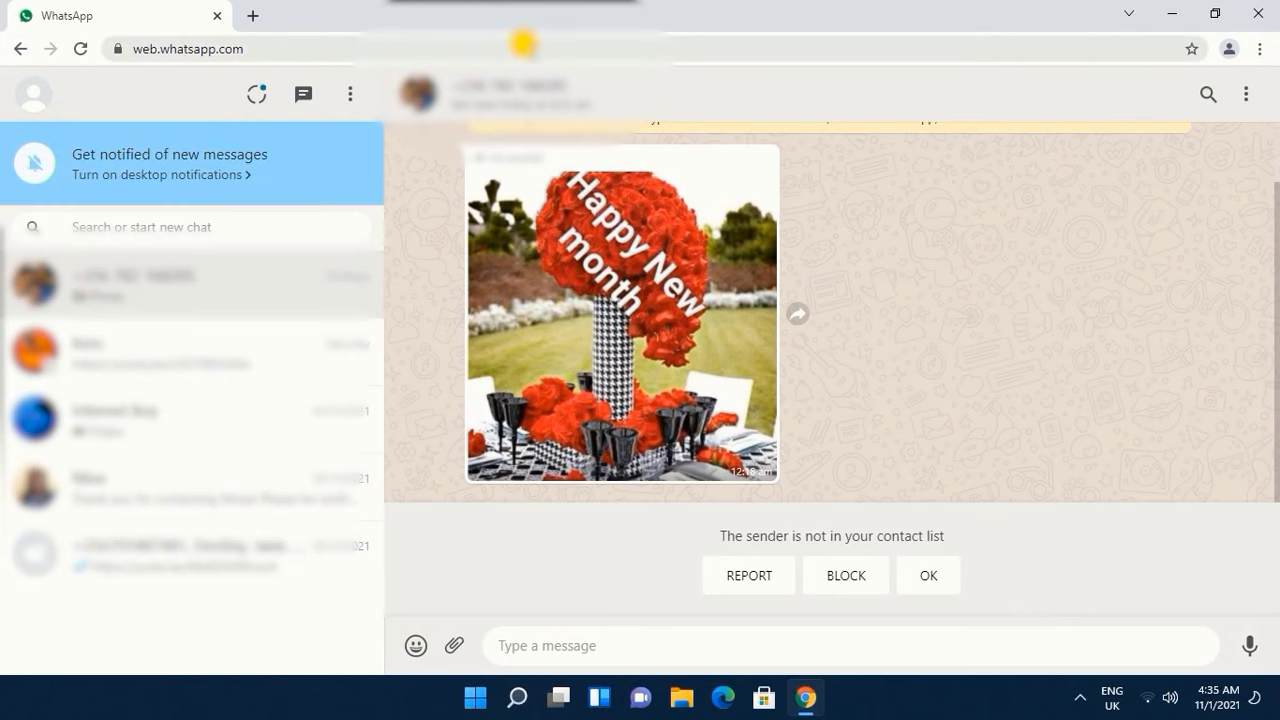
{"action": "mouse_move", "coordinate": [860, 14]}
{"action": "left_mouse_down"}
{"action": "mouse_move", "coordinate": [860, 37]}
{"action": "mouse_move", "coordinate": [1018, 55]}
{"action": "left_mouse_up"}
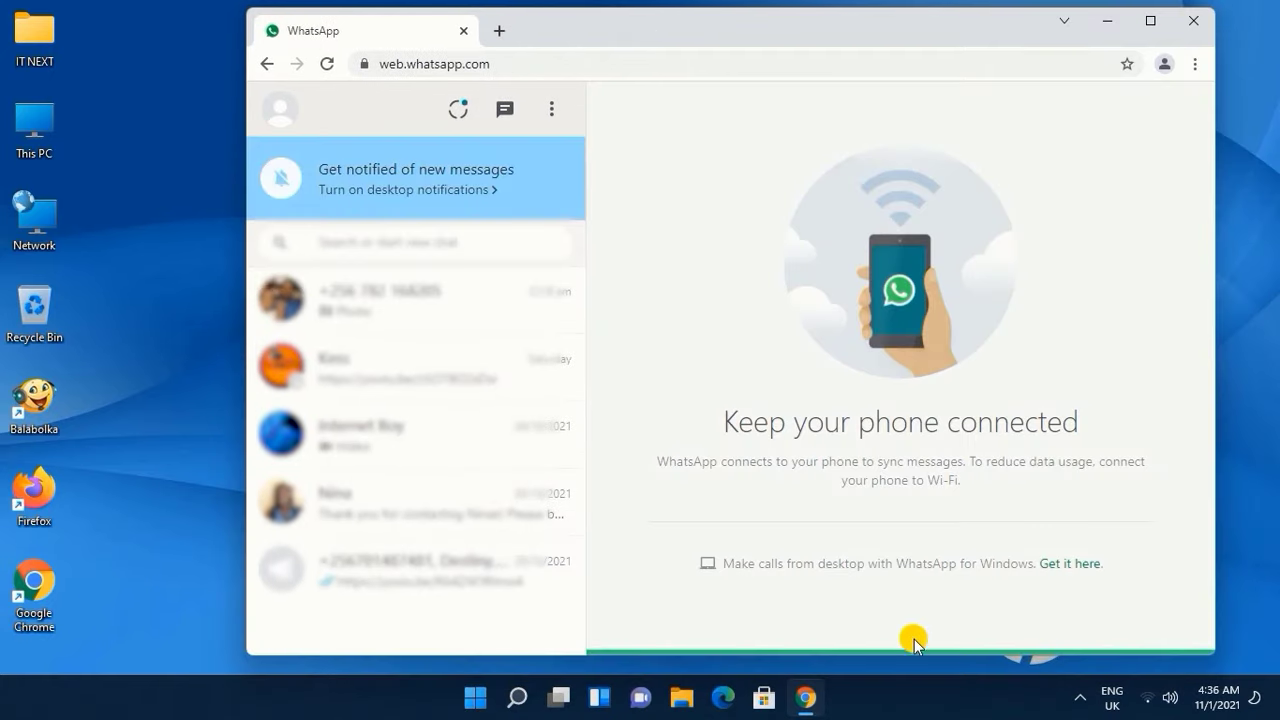
Step: Minimize the WhatsApp Web Chrome window and refresh the desktop
{"action": "left_click", "coordinate": [474, 700]}
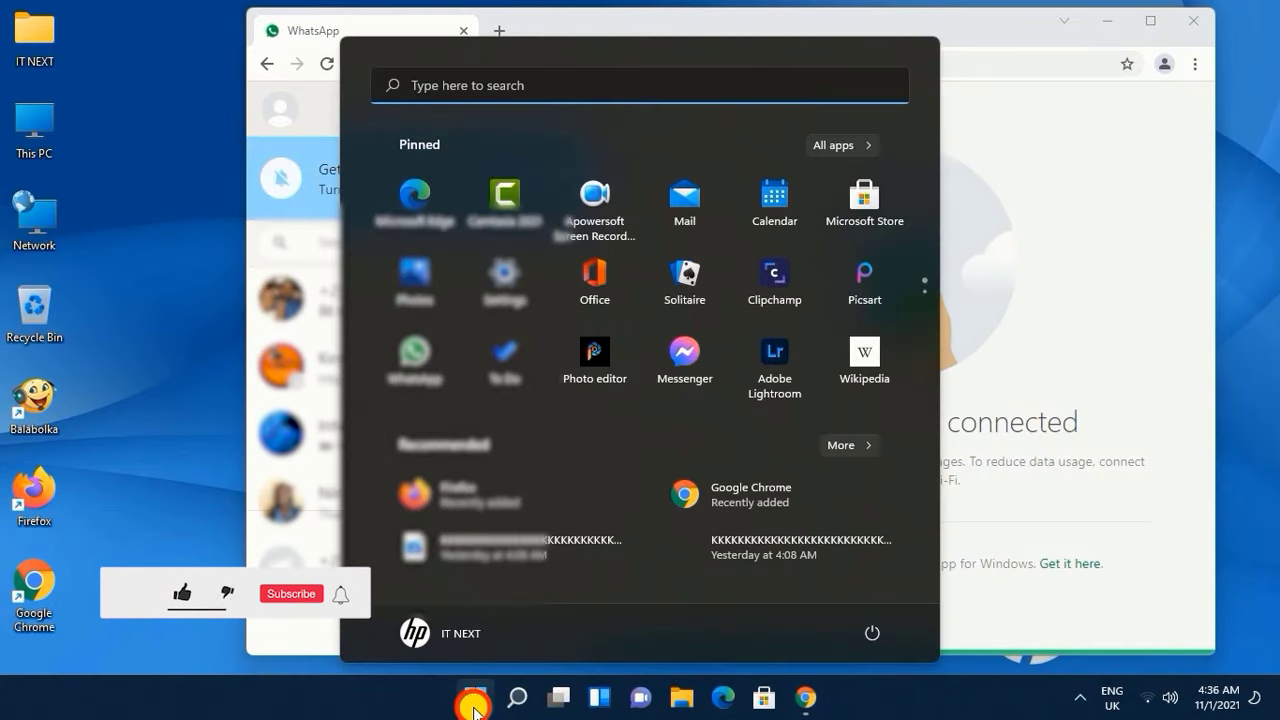
{"action": "left_click", "coordinate": [474, 700]}
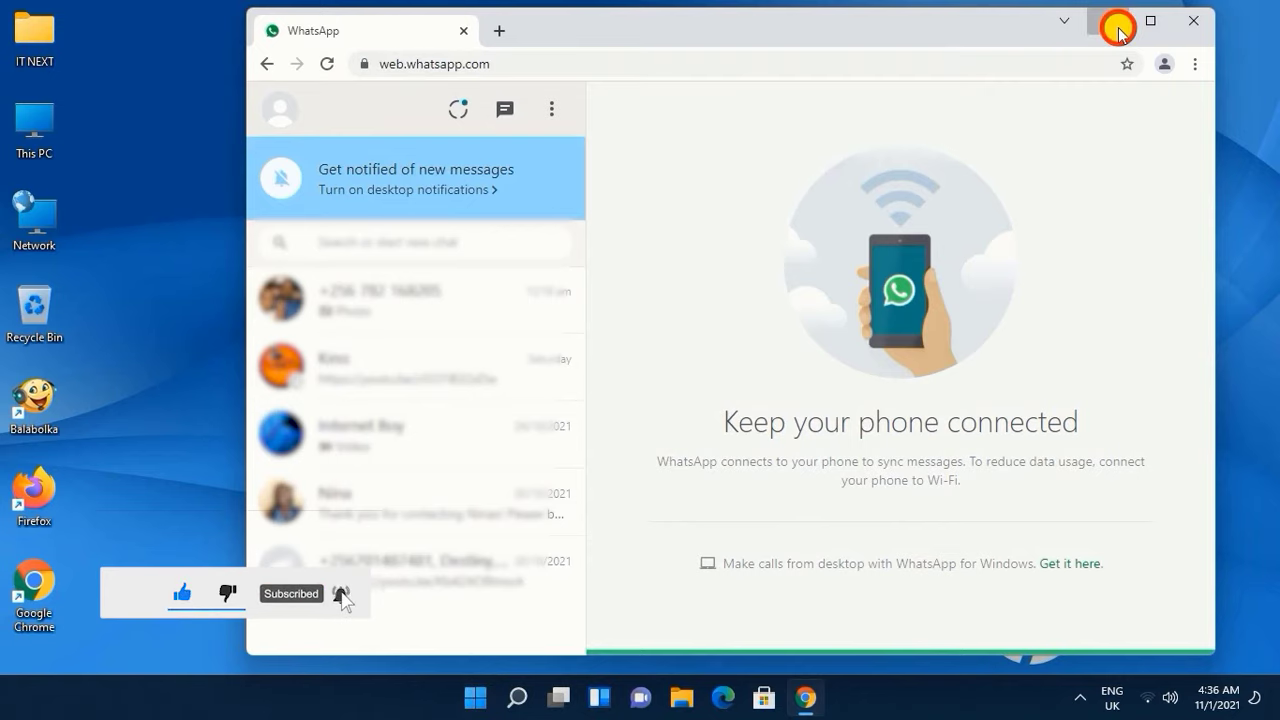
{"action": "left_click", "coordinate": [1118, 28]}
{"action": "right_click", "coordinate": [838, 262]}
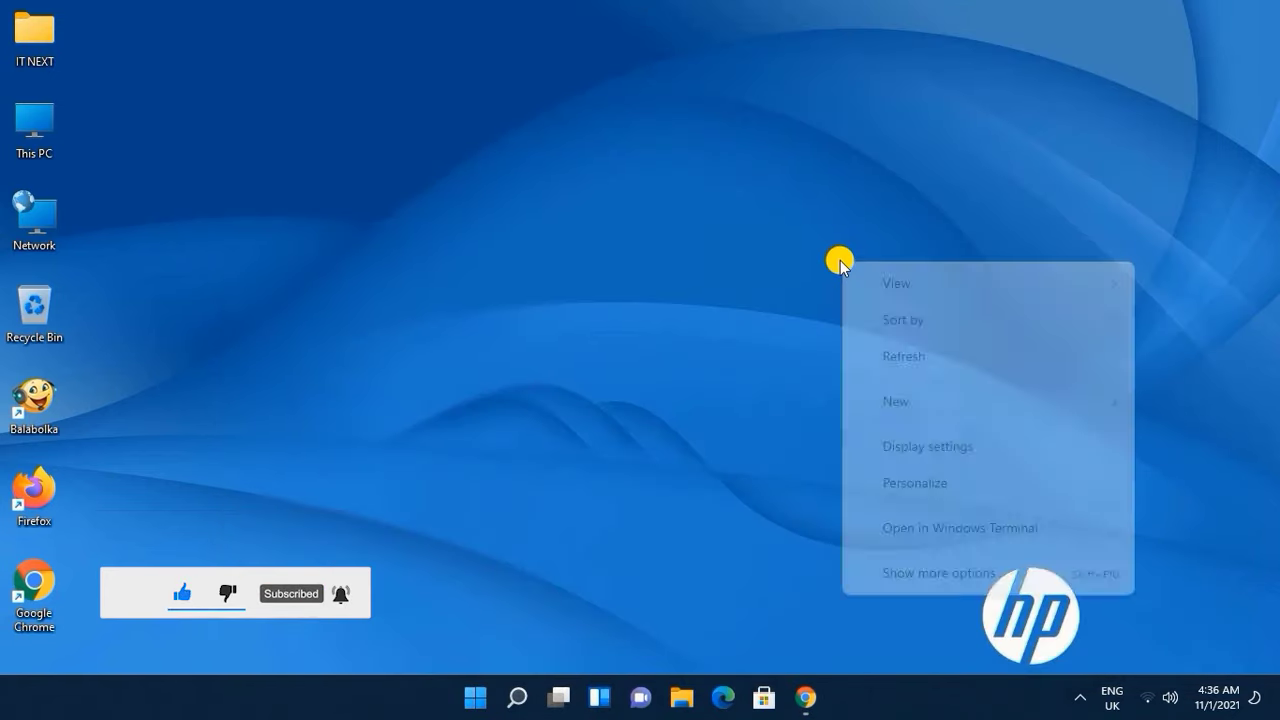
{"action": "left_click", "coordinate": [921, 338]}
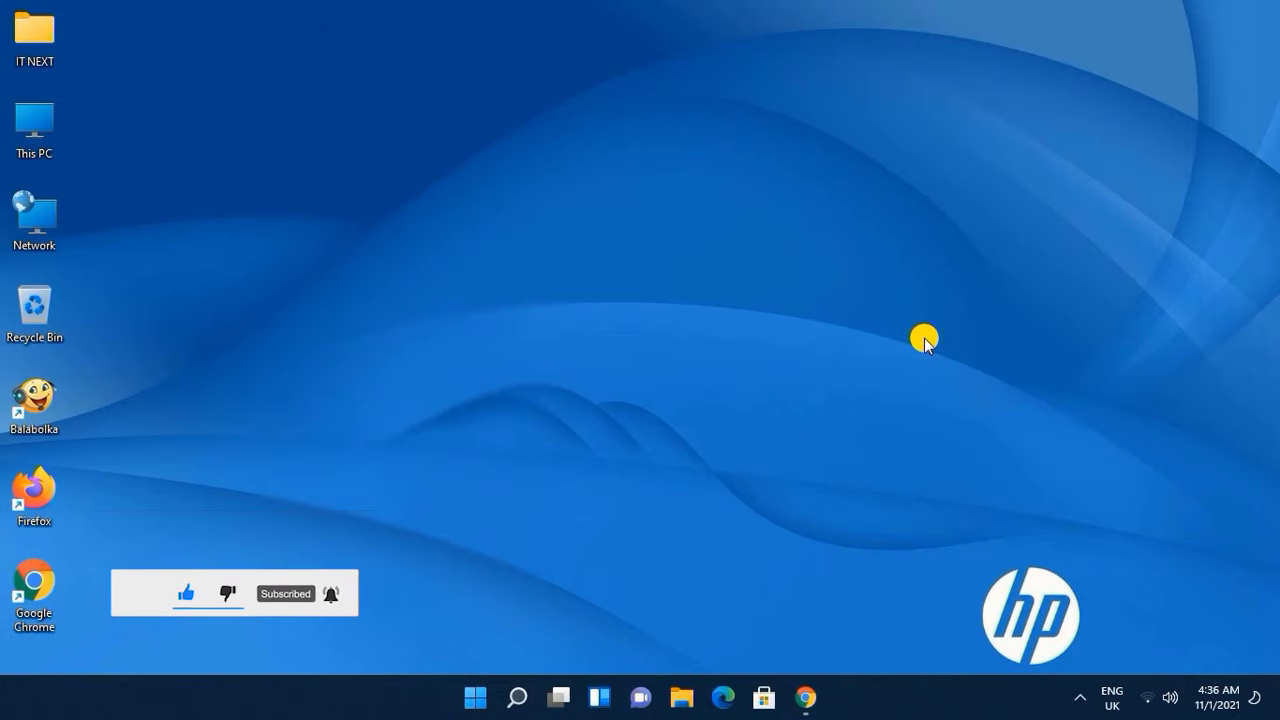